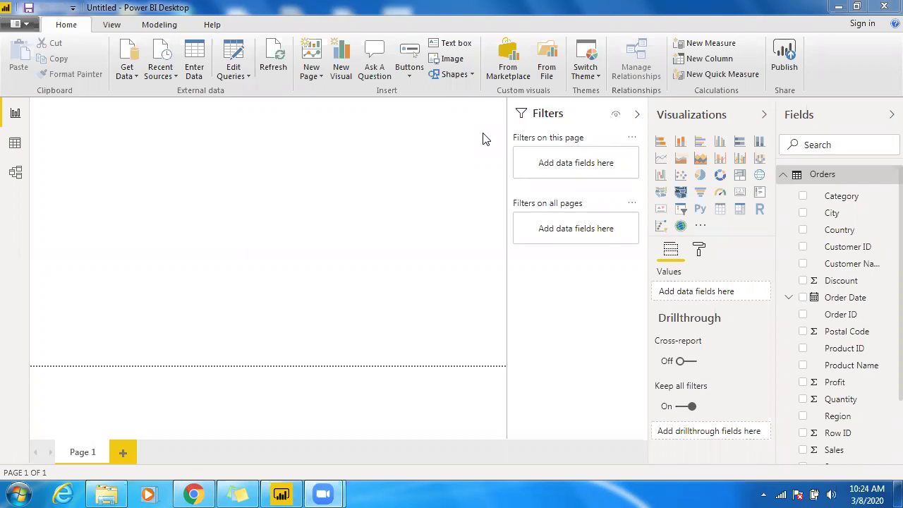
Step: Create a calculated table named Cal tab and begin its formula with the CALENDAR function
click(785, 175)
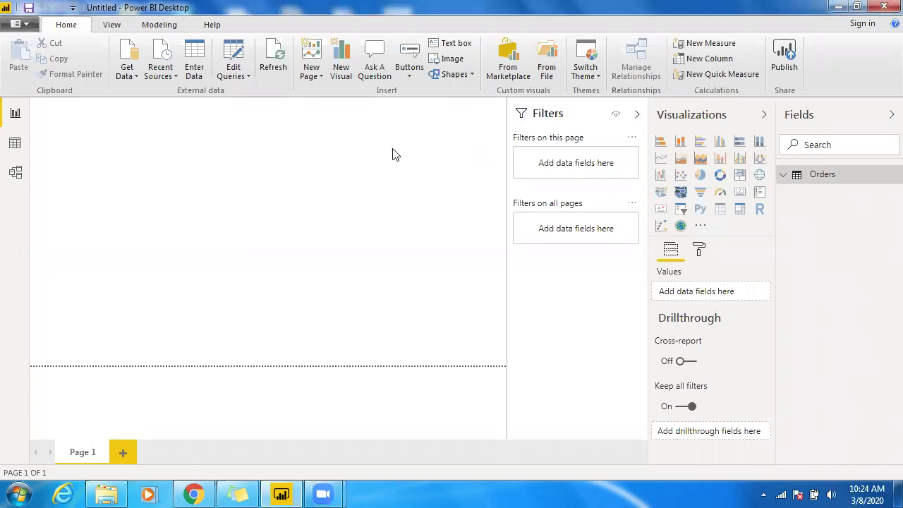
click(157, 25)
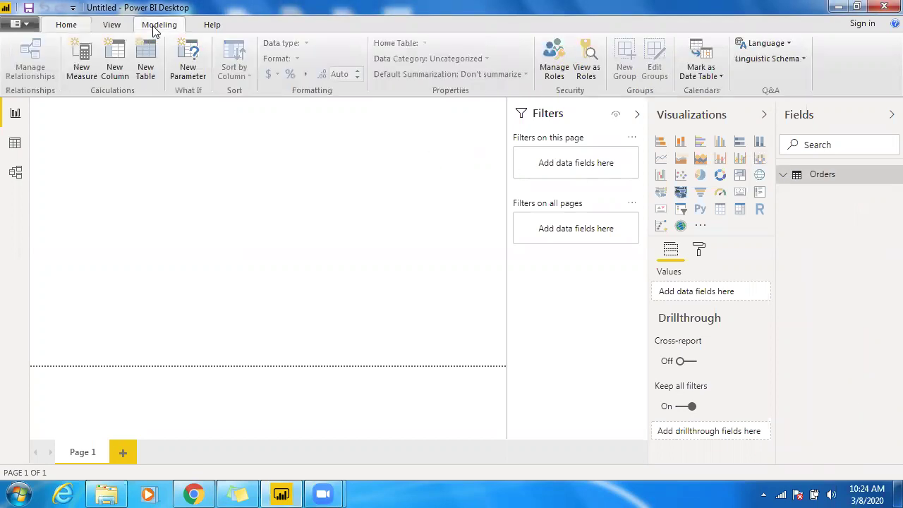
click(145, 73)
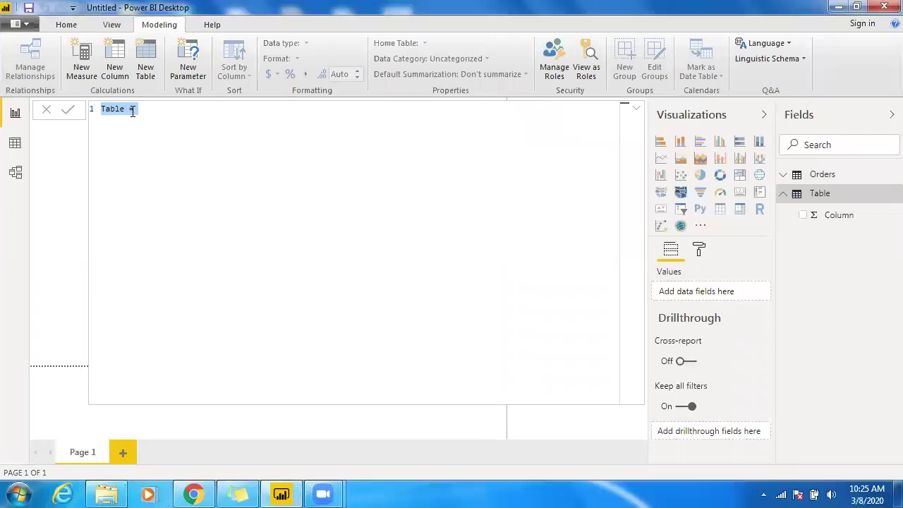
click(139, 109)
key(BackSpace)
key(BackSpace)
key(BackSpace)
key(BackSpace)
key(BackSpace)
key(BackSpace)
key(BackSpace)
key(BackSpace)
text(Cal tab = cal)
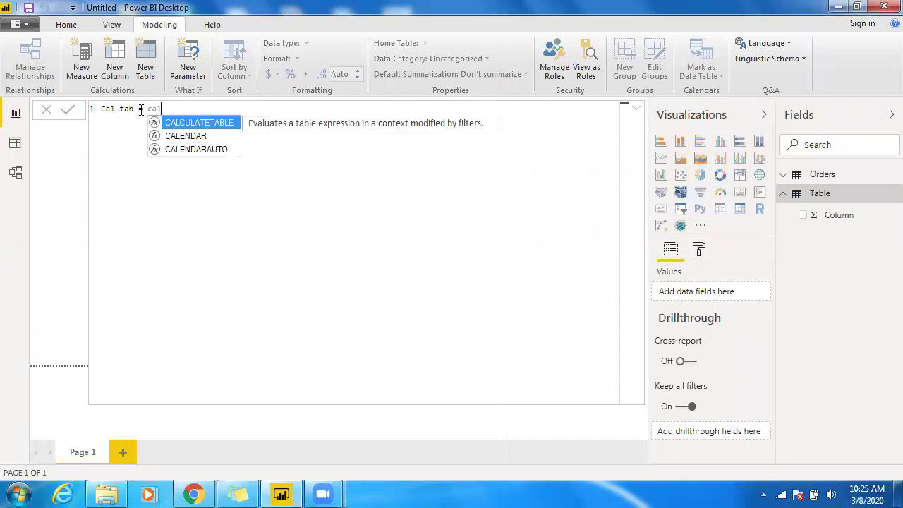
key(Down)
key(Tab)
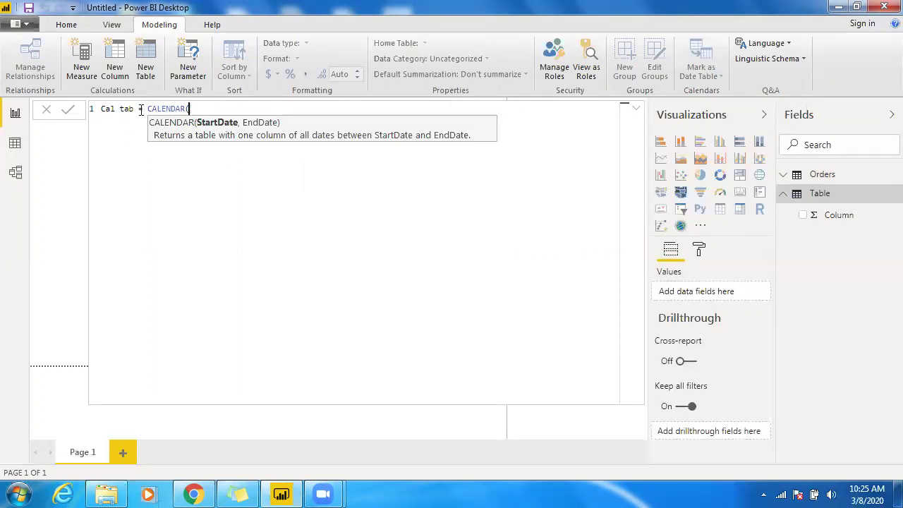
Step: Complete the Cal tab formula with start date TODAY()-900 and end date TODAY(), and commit it
text(to)
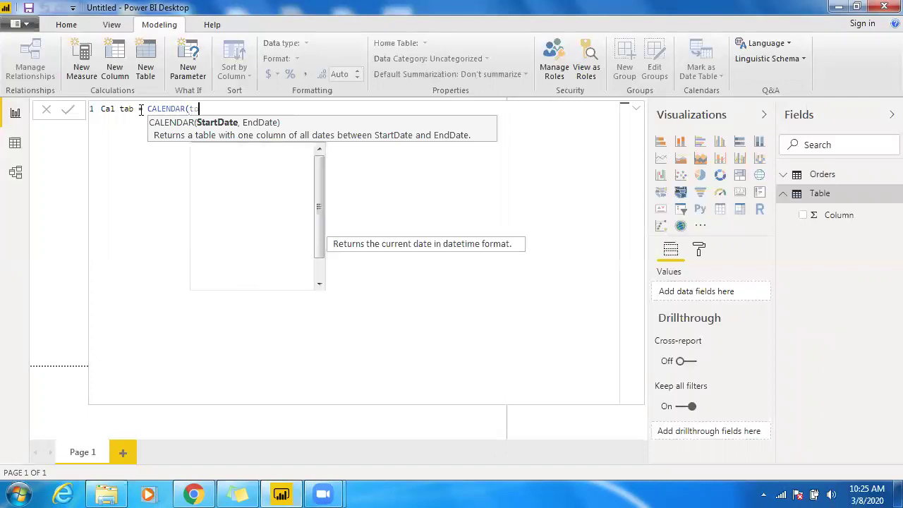
key(Tab)
text())
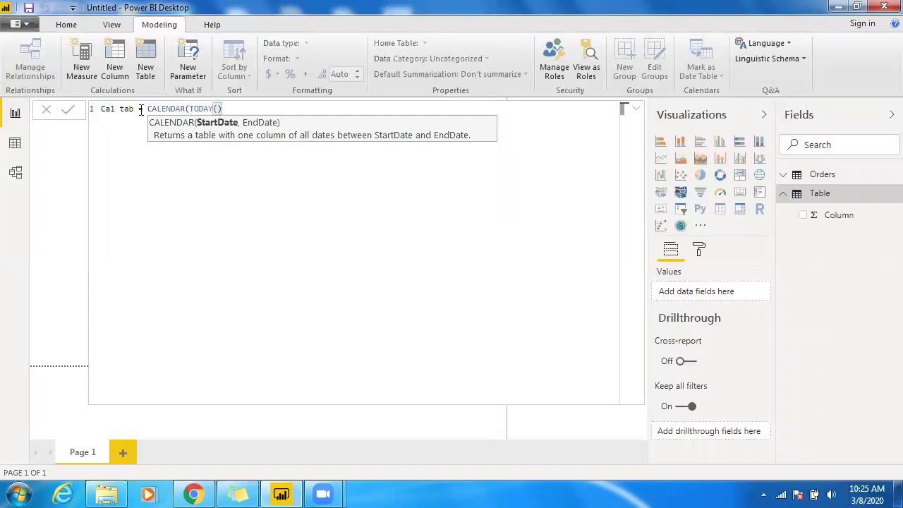
text(-900,)
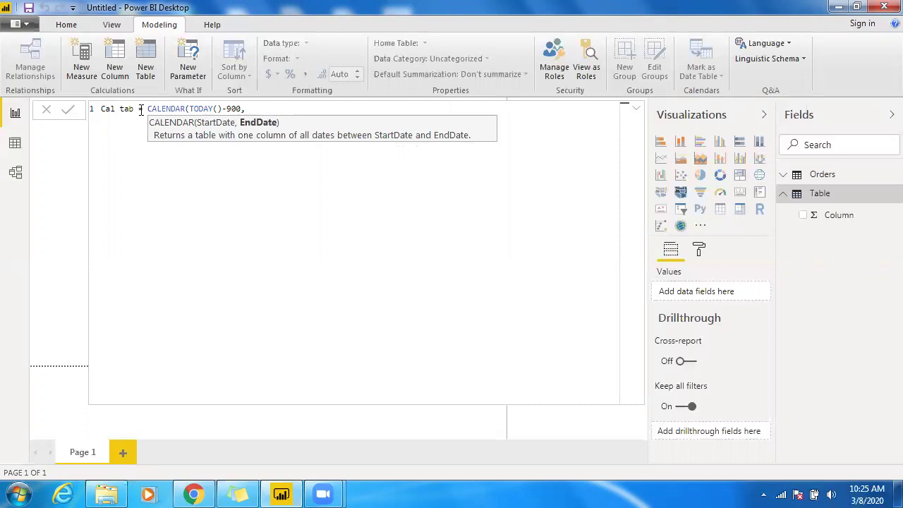
text(to)
key(Tab)
text()))
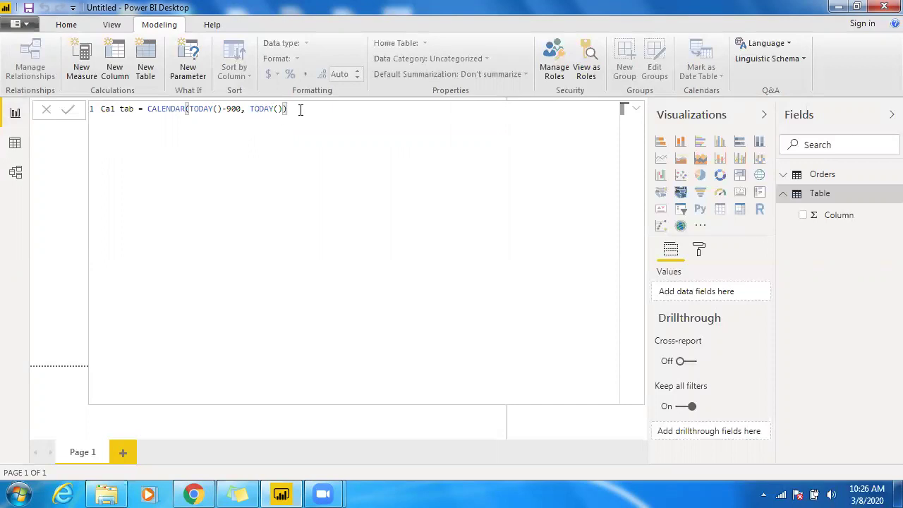
key(Return)
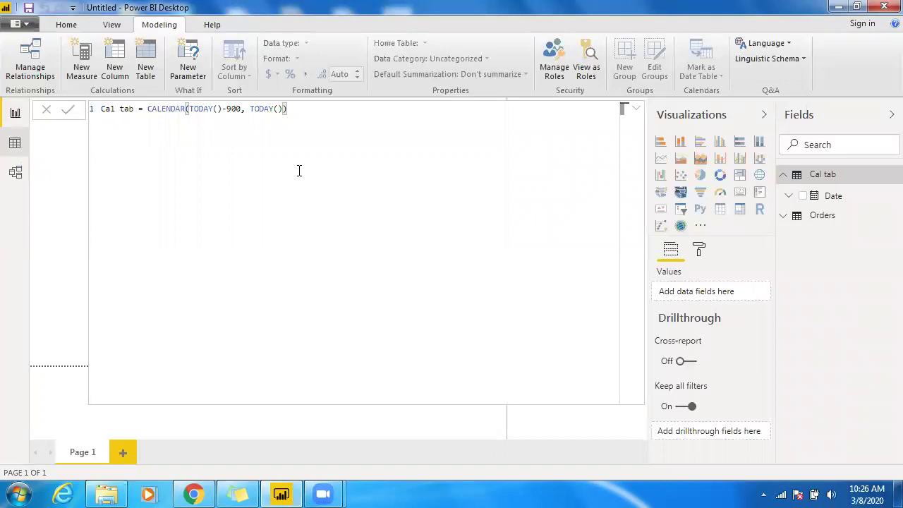
Step: Expand the Date hierarchy of Cal tab and examine the table's dates from first to last row in the data view
click(788, 197)
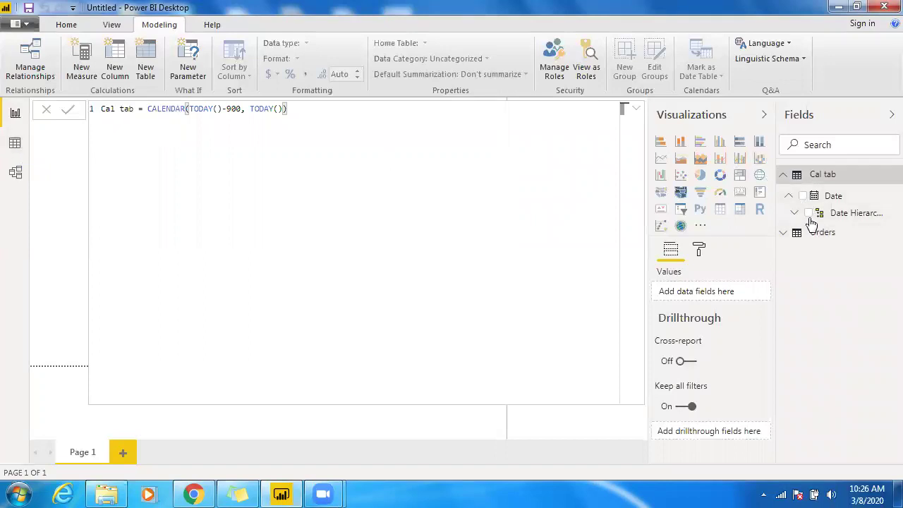
click(794, 214)
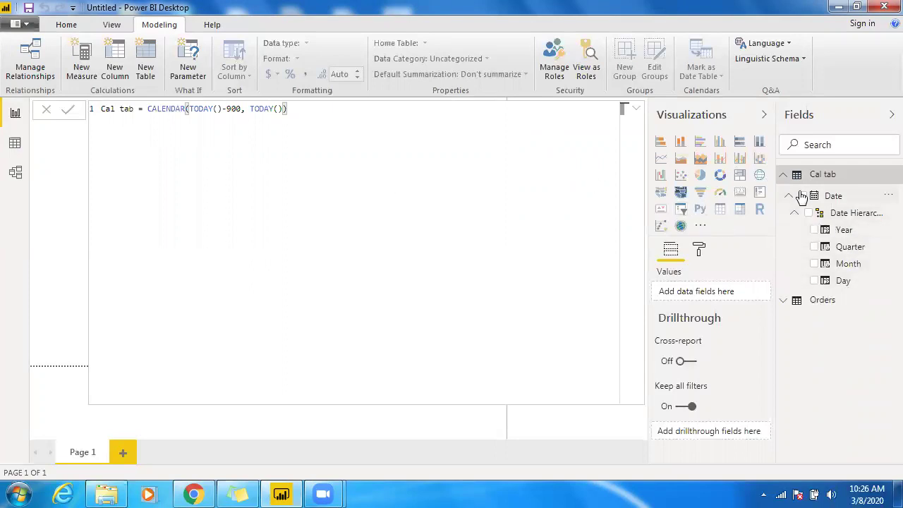
click(15, 144)
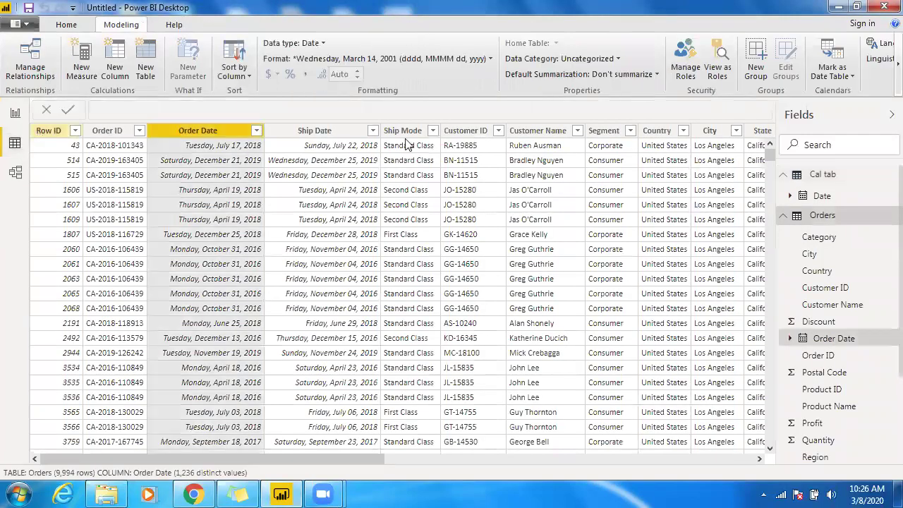
click(784, 217)
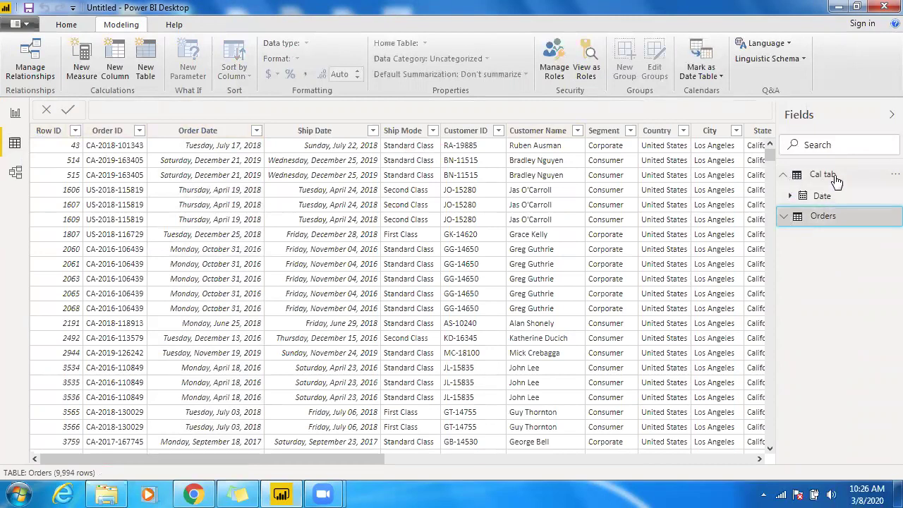
click(834, 177)
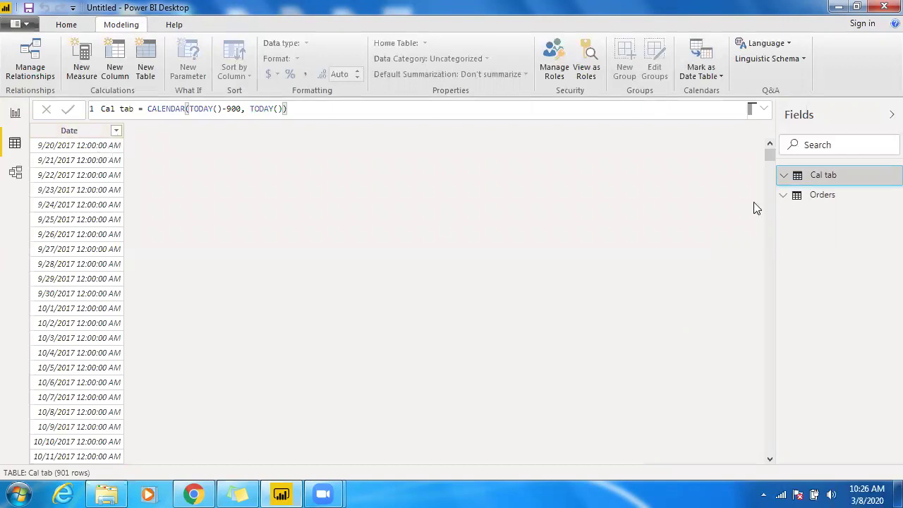
drag(769, 154, 769, 453)
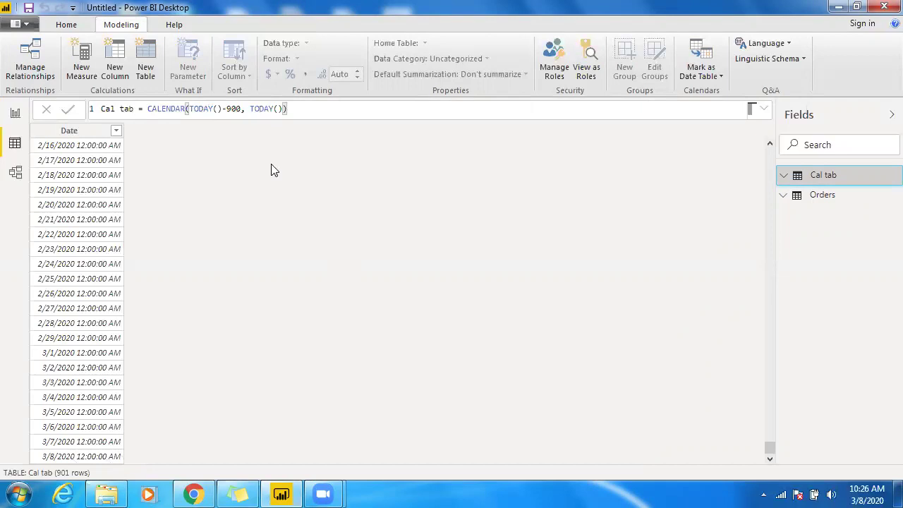
Step: Return to the report view and start another calculated table named My Cal Auto
click(15, 114)
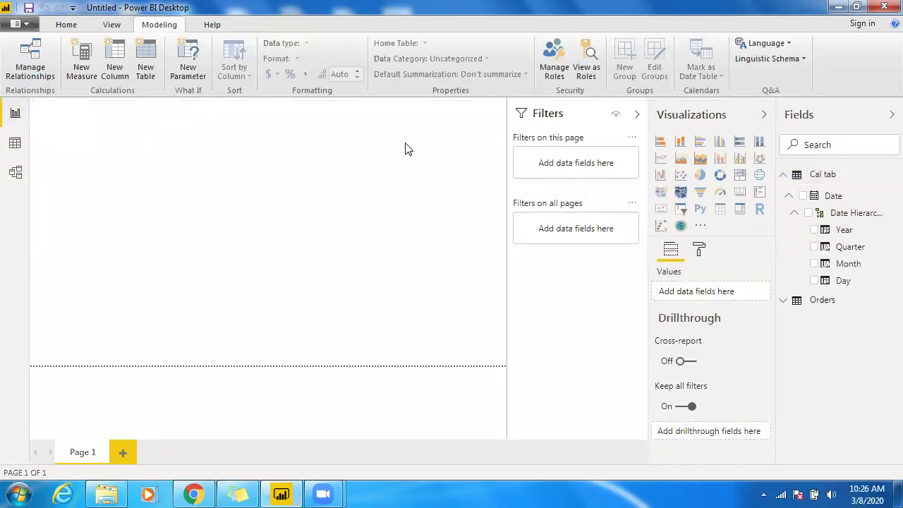
click(147, 74)
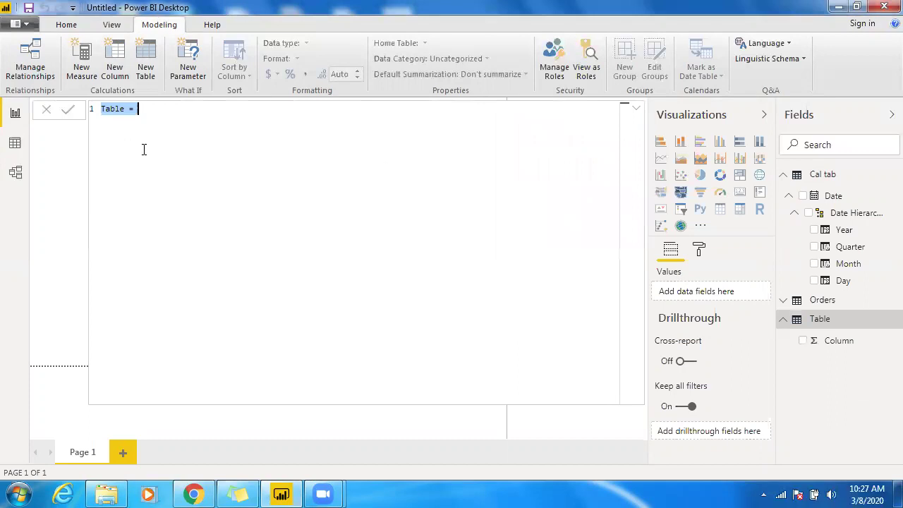
click(132, 111)
key(BackSpace)
key(BackSpace)
key(BackSpace)
key(BackSpace)
key(BackSpace)
key(BackSpace)
key(BackSpace)
key(BackSpace)
text(My Cal=)
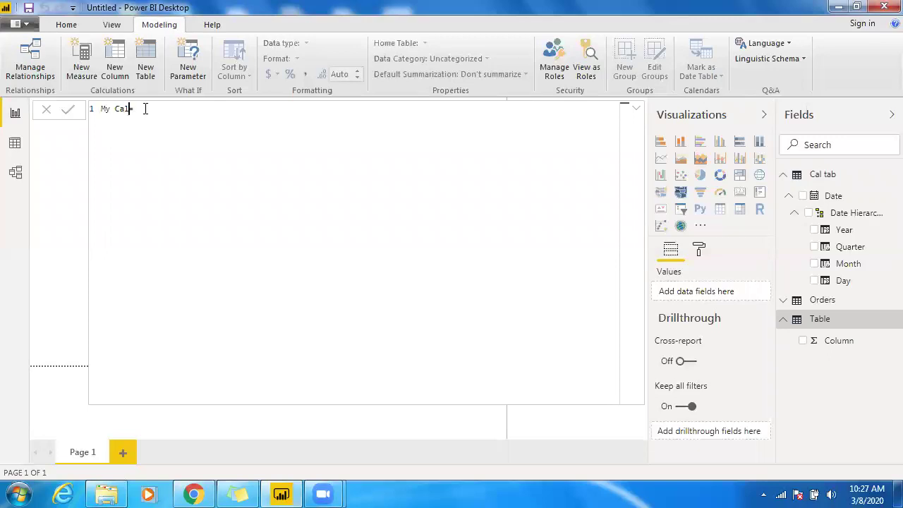
key(BackSpace)
text(Auto = cal)
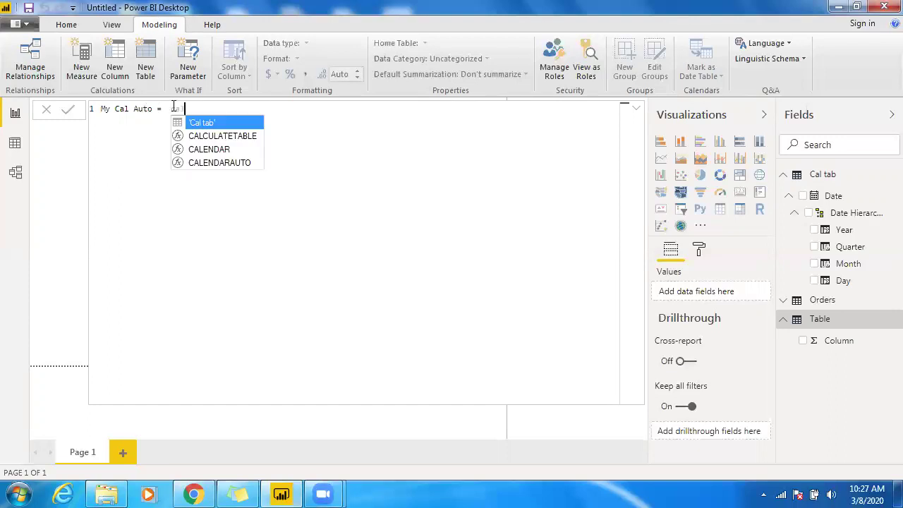
Step: Define My Cal Auto with the CALENDARAUTO function using 12 as the fiscal year end month, and commit it
key(Down)
key(Down)
key(Down)
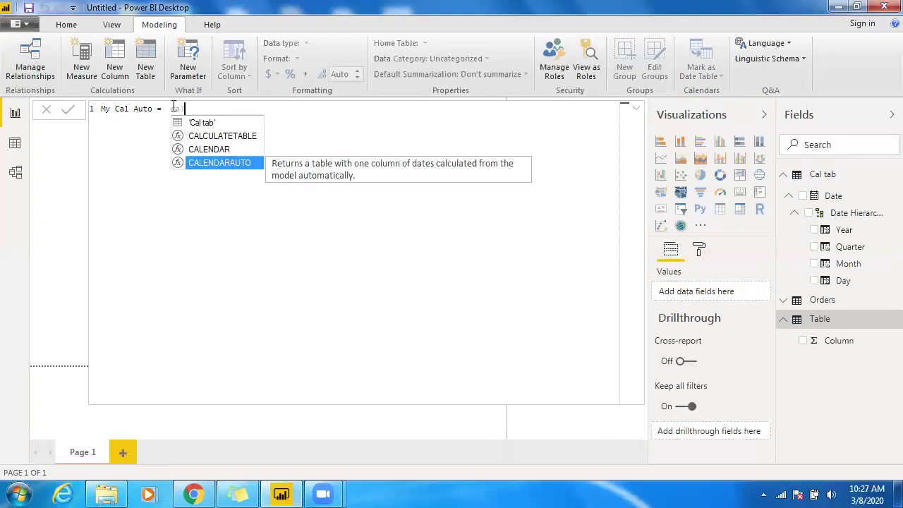
key(Tab)
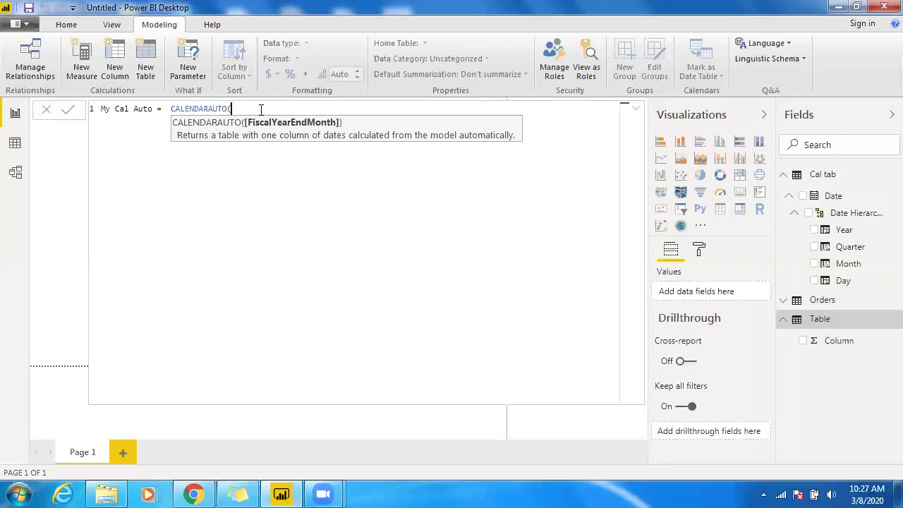
text(12))
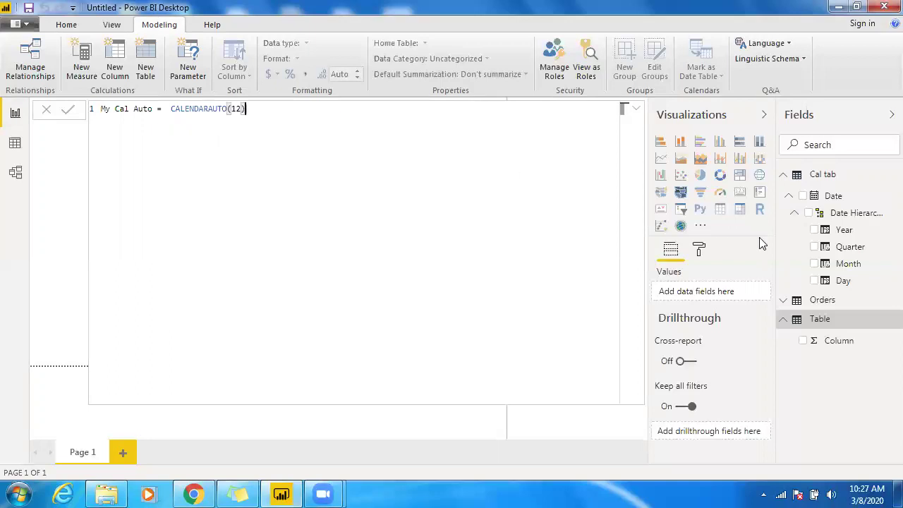
click(783, 302)
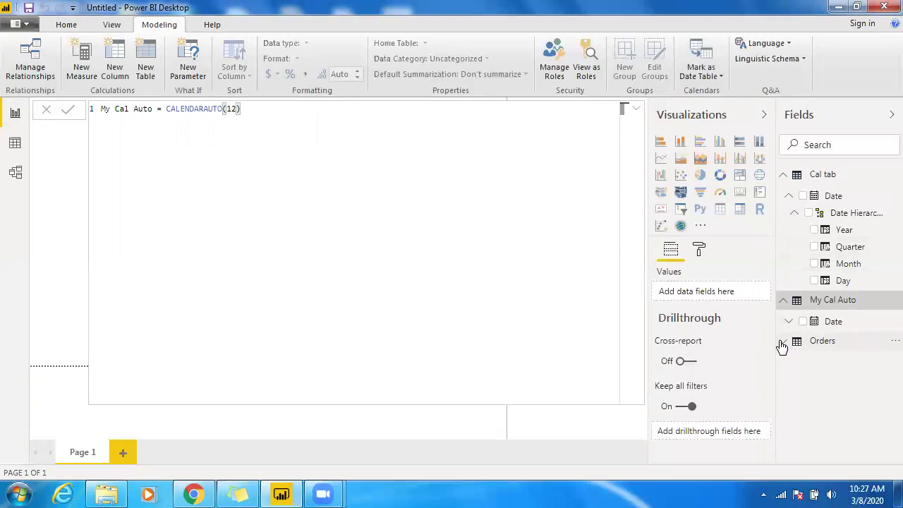
Step: Examine the dates of the My Cal Auto table from first to last row in the data view
click(782, 342)
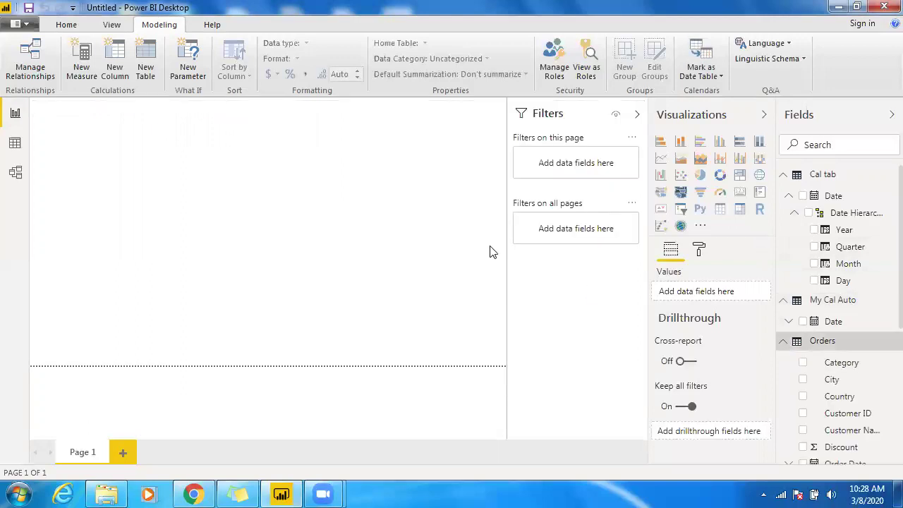
click(14, 145)
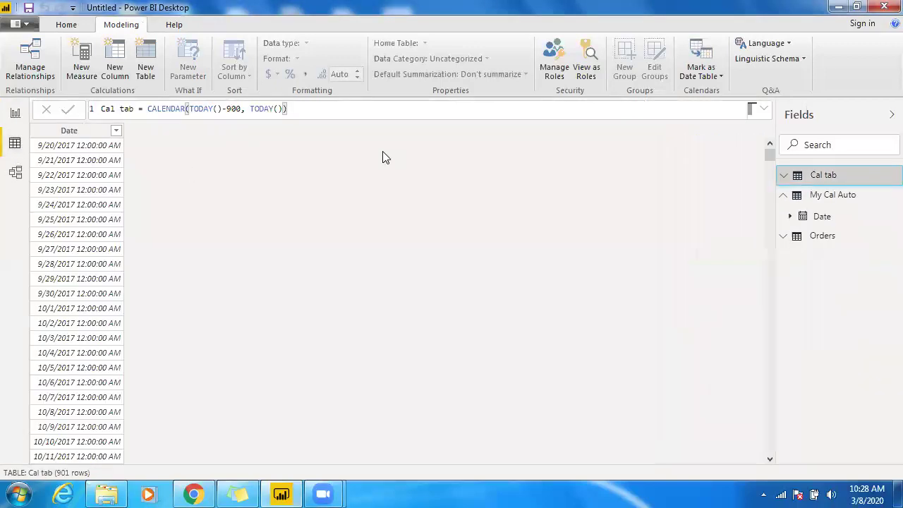
click(818, 198)
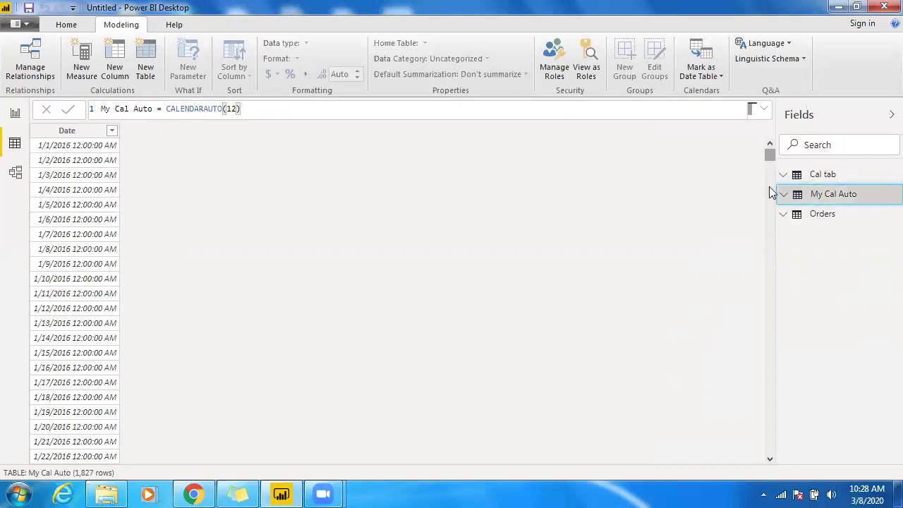
drag(770, 153, 43, 469)
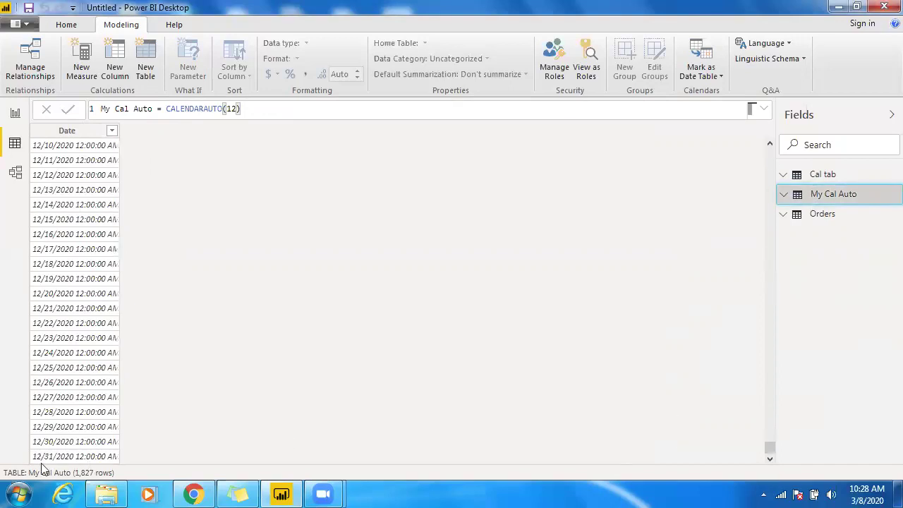